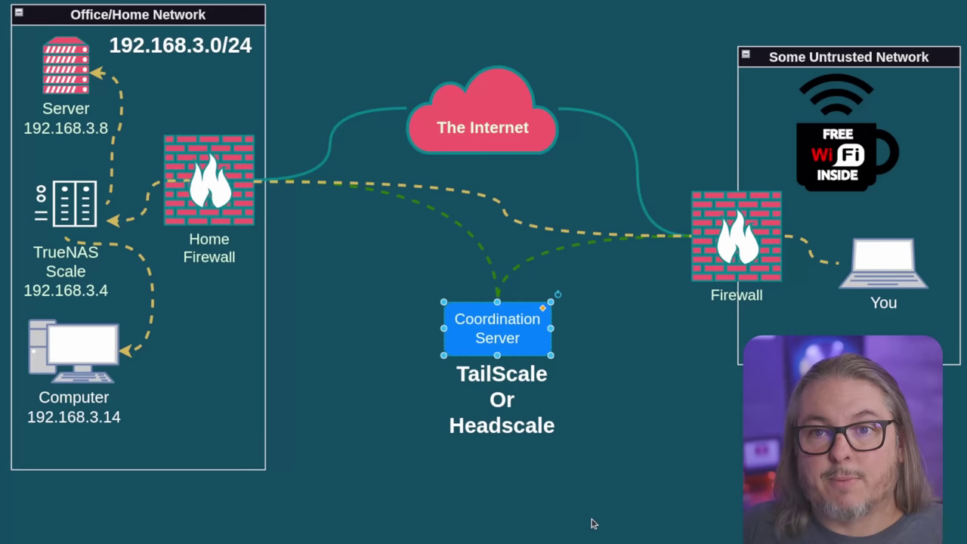
Walk through the You laptop and Coordination Server shapes, then bring up Tailscale's Machines page
click(709, 477)
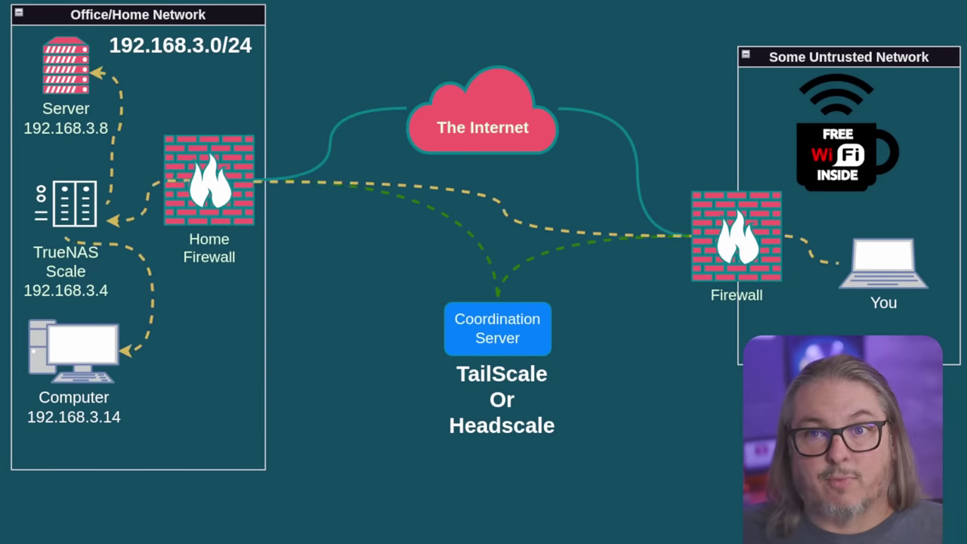
click(906, 254)
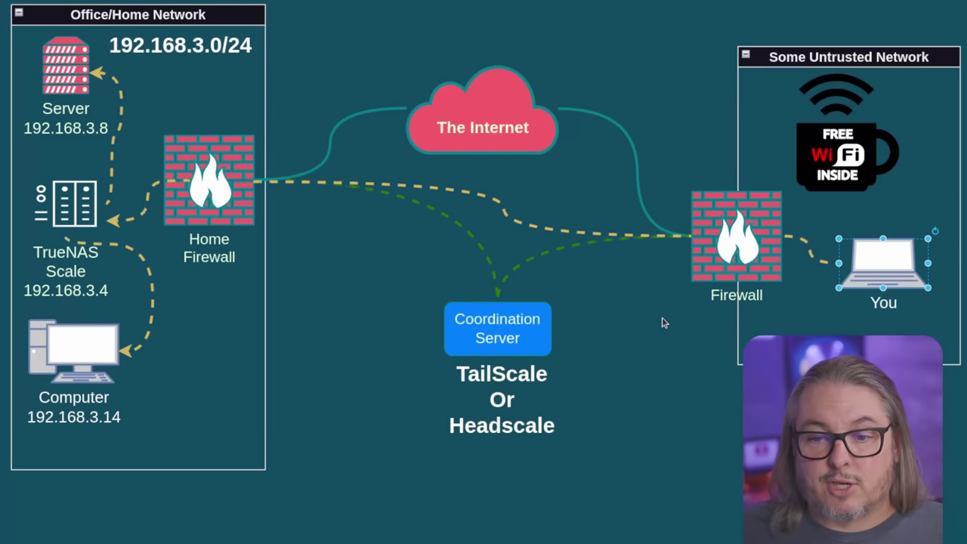
mouse_move(529, 327)
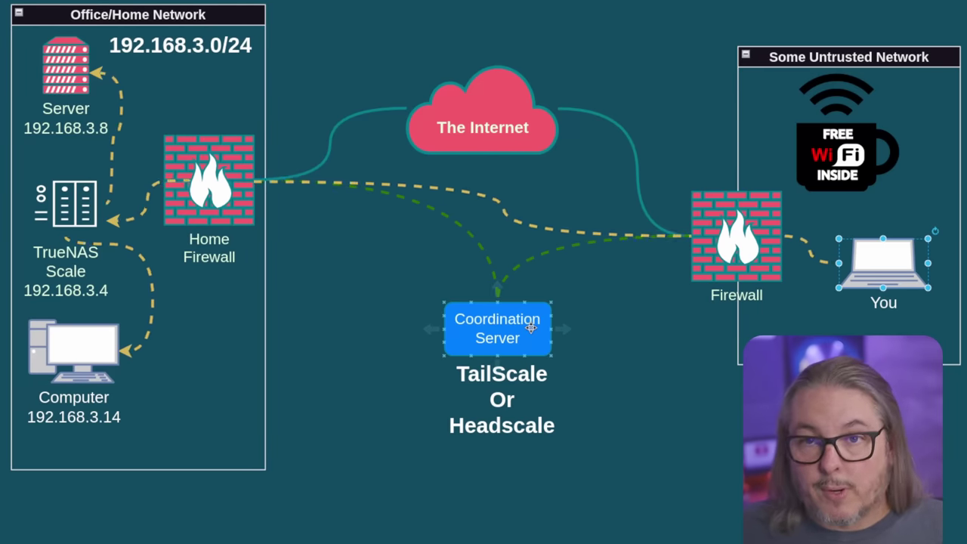
mouse_move(855, 268)
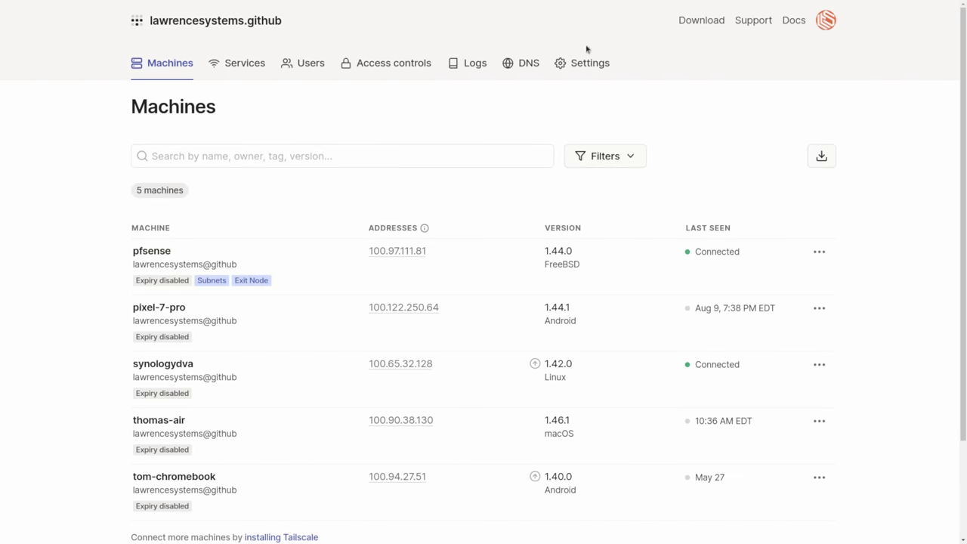
Go to the tailnet's Settings > Keys page in the Tailscale admin console
scroll(264, 385, down, 3)
scroll(264, 385, up, 3)
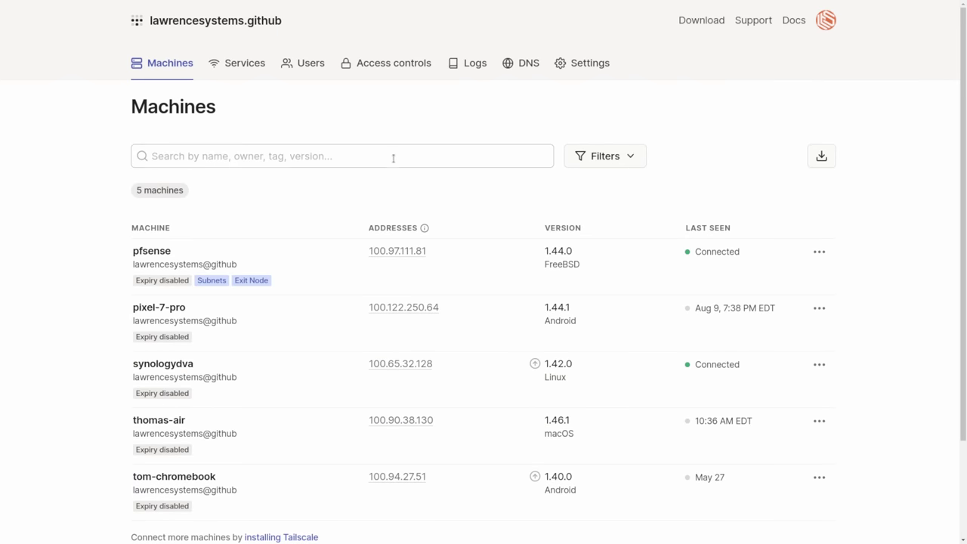
click(595, 65)
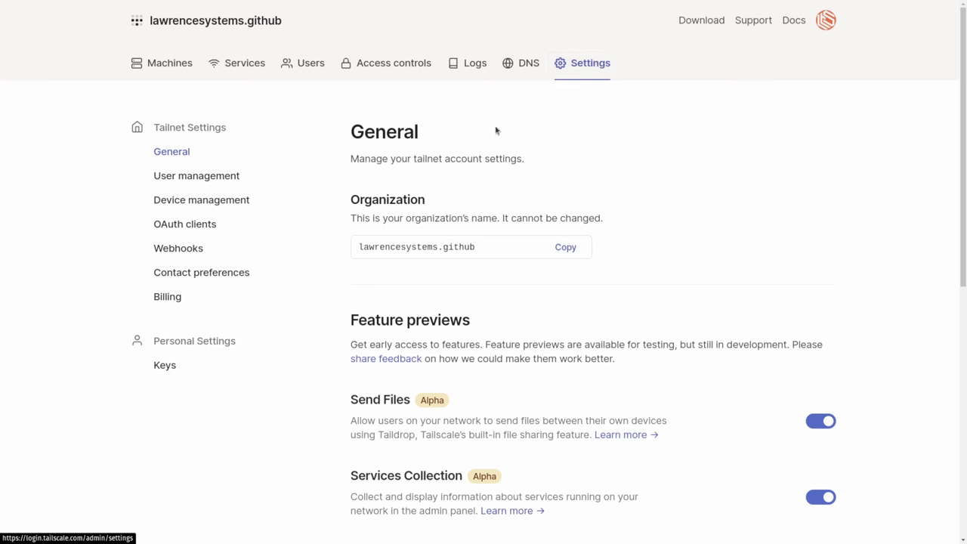
click(173, 368)
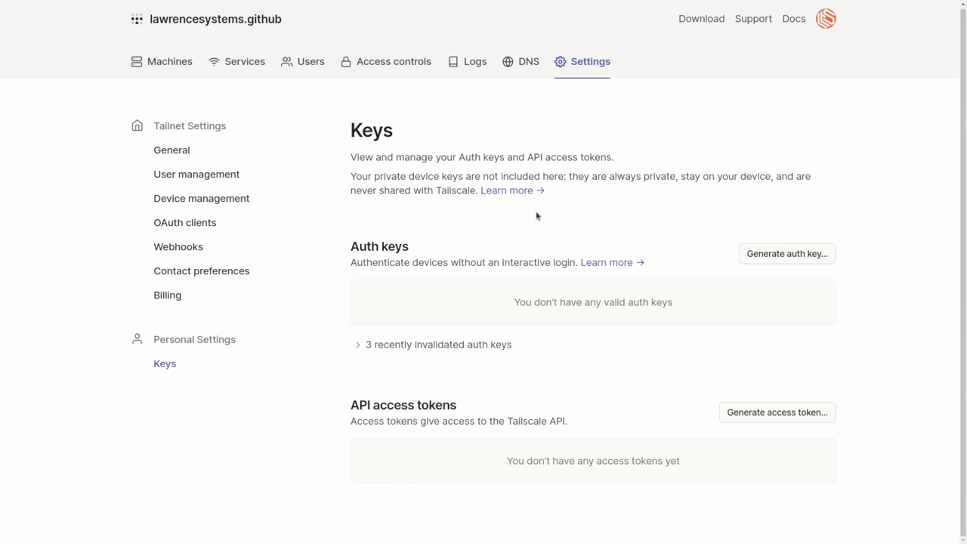
Generate a single-use auth key described 'TrueNAS-Demo' and copy it
click(781, 260)
click(380, 128)
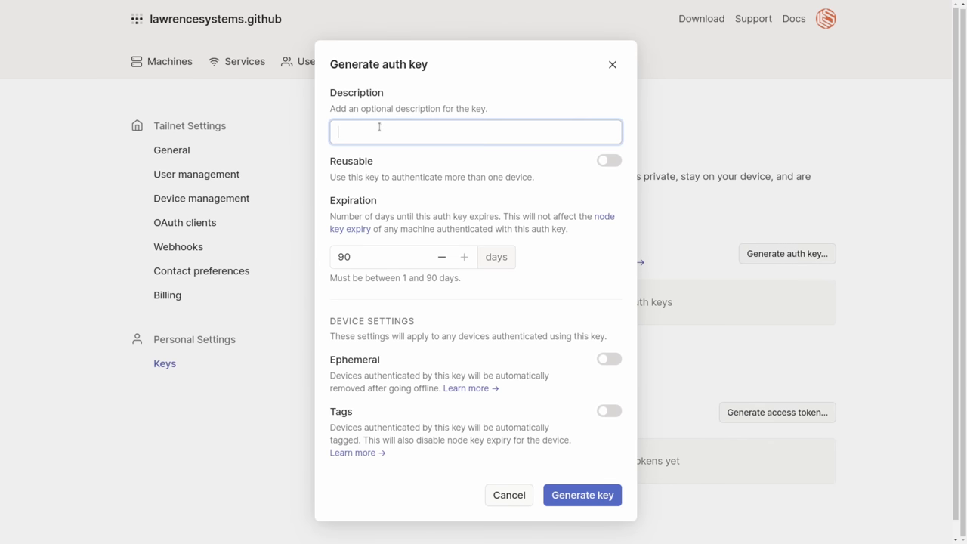
drag(337, 162, 404, 170)
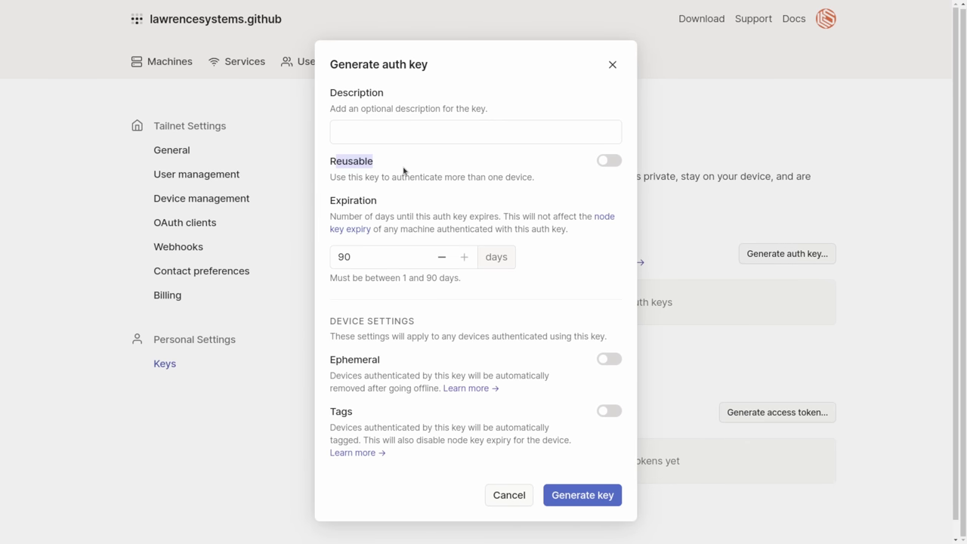
click(407, 133)
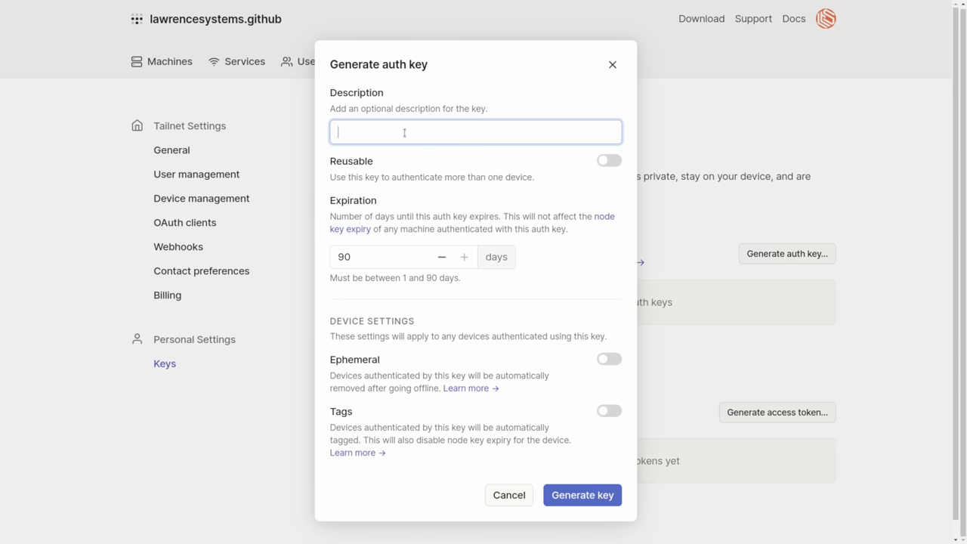
text(T)
text(rueNAS-Demo)
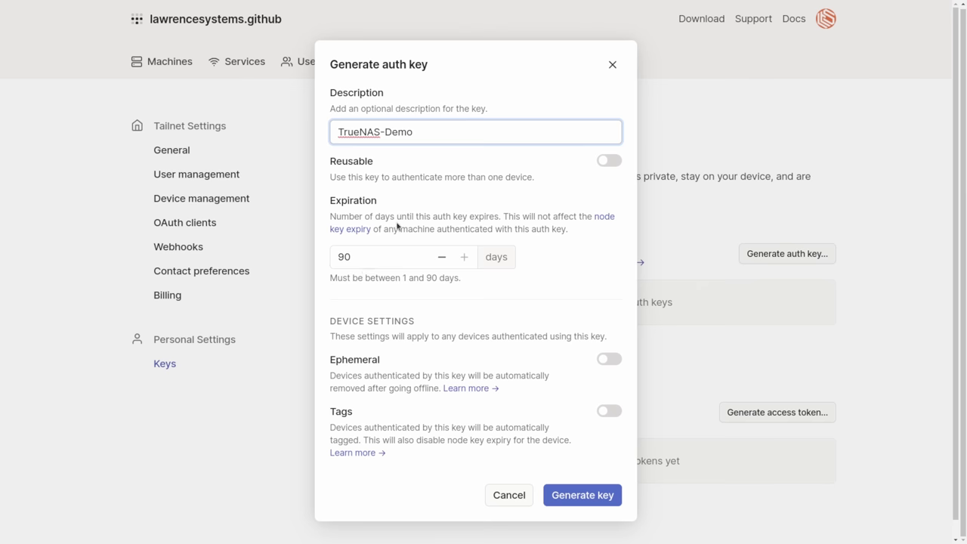
scroll(396, 225, down, 1)
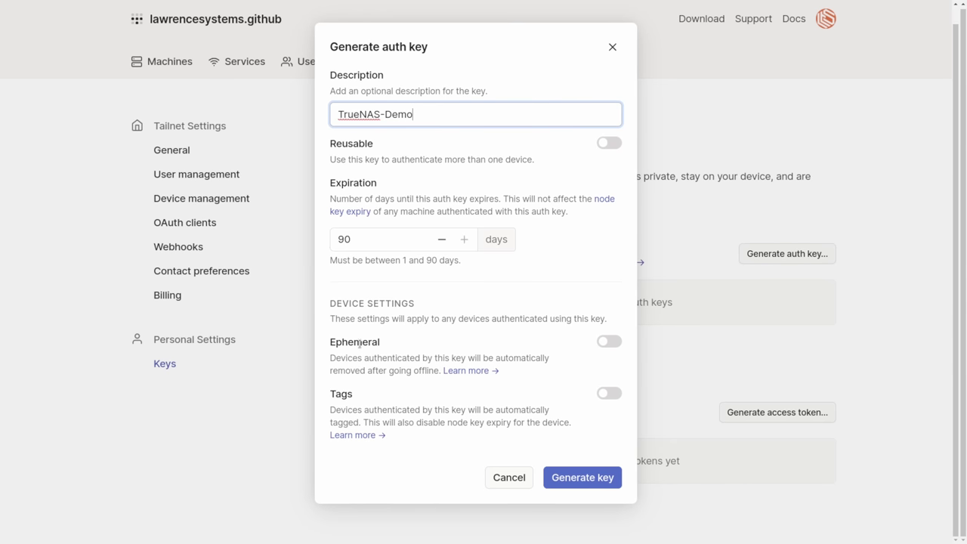
drag(330, 344, 401, 346)
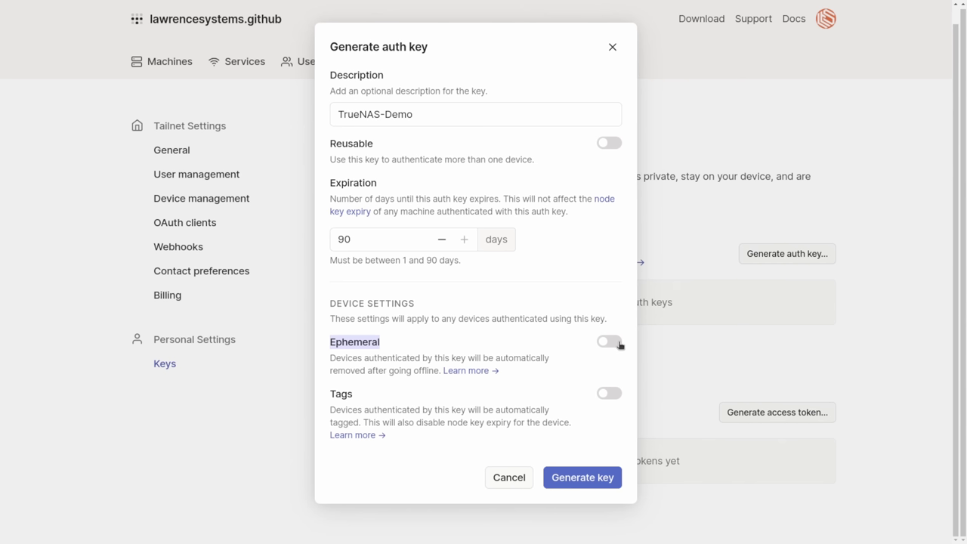
click(580, 476)
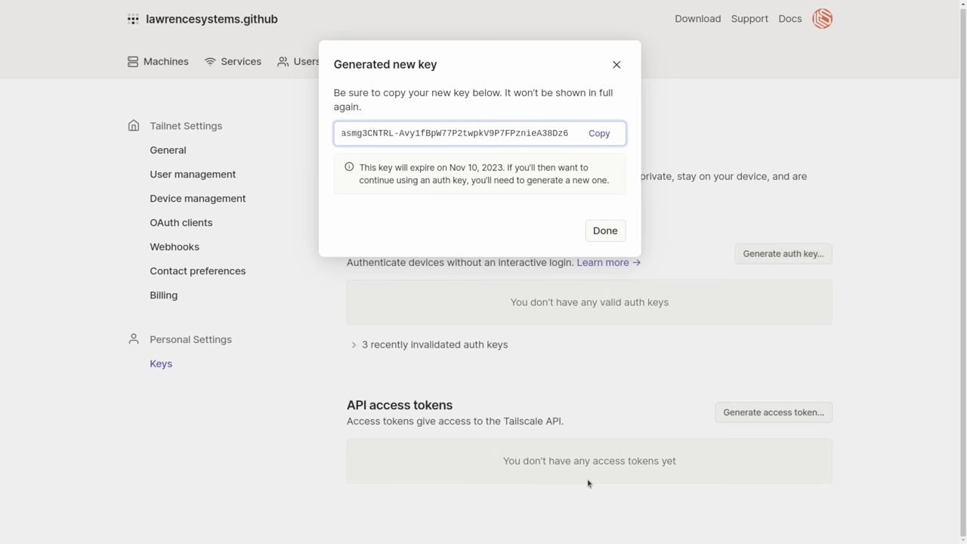
click(599, 133)
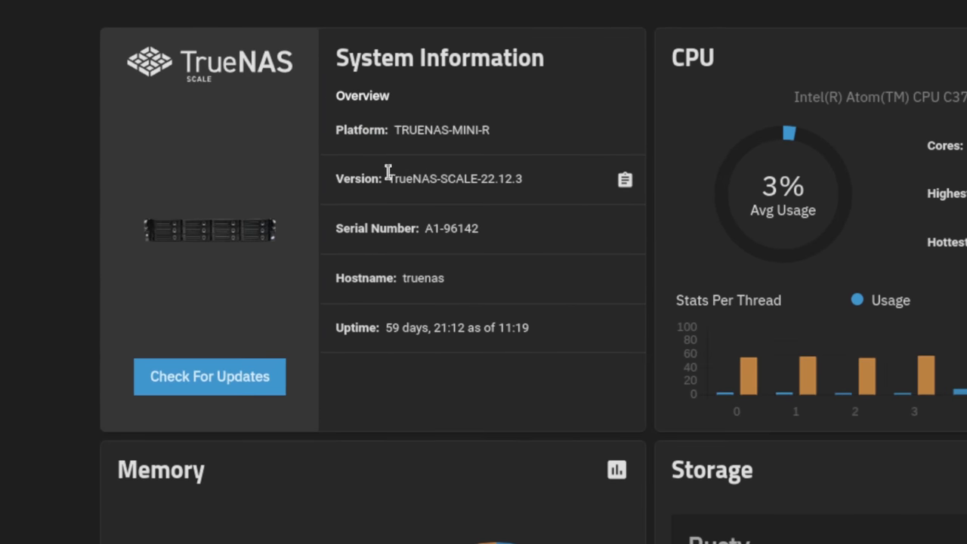
Search the available apps for 'tail' and start installing the tailscale app
drag(387, 175, 533, 185)
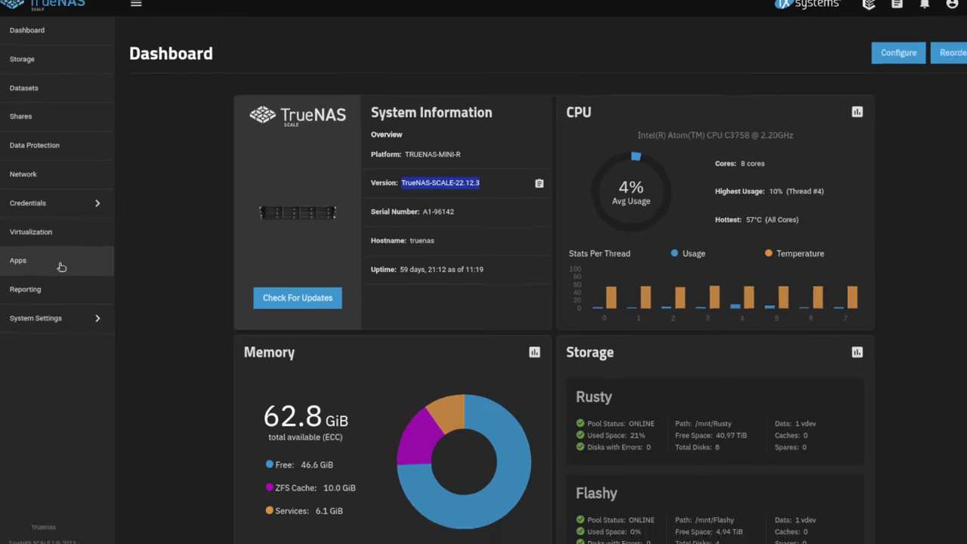
click(82, 256)
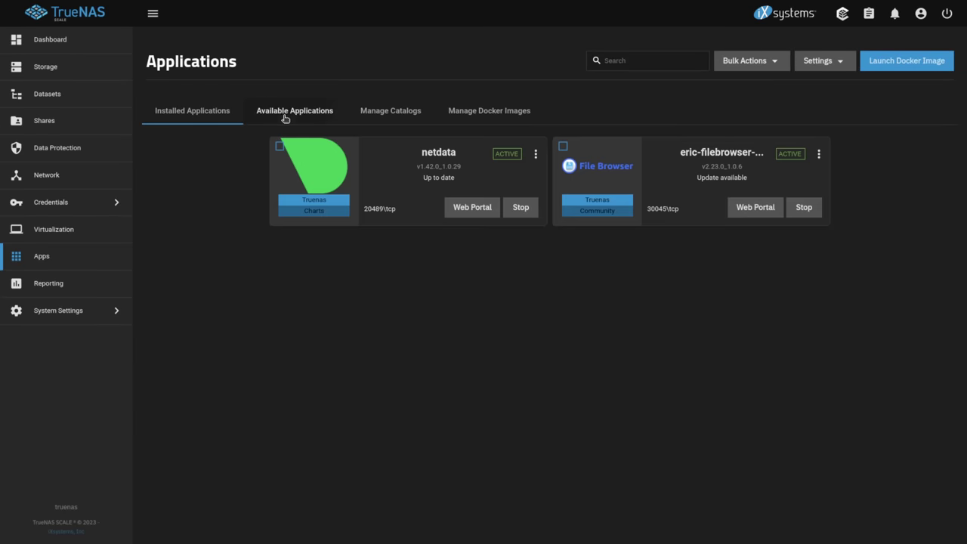
click(280, 118)
text(tail)
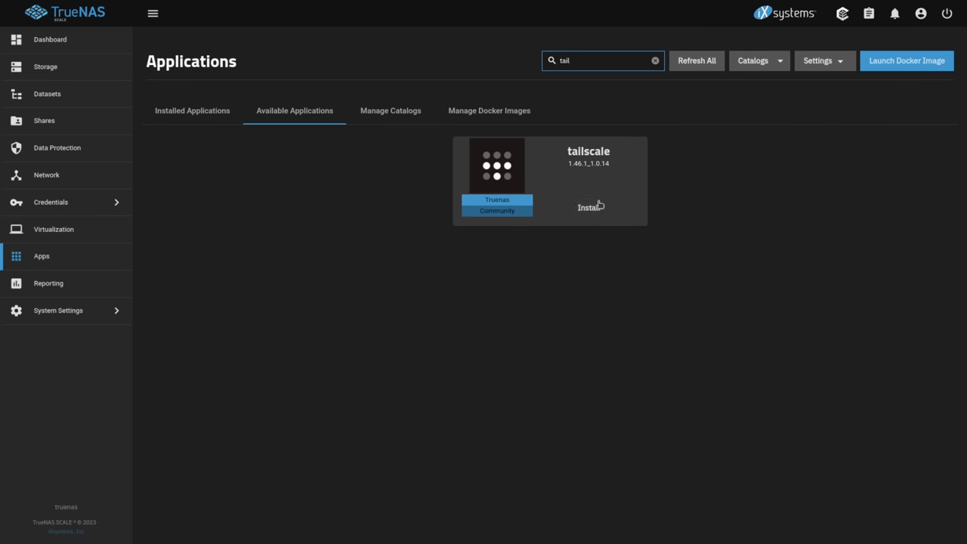
click(598, 204)
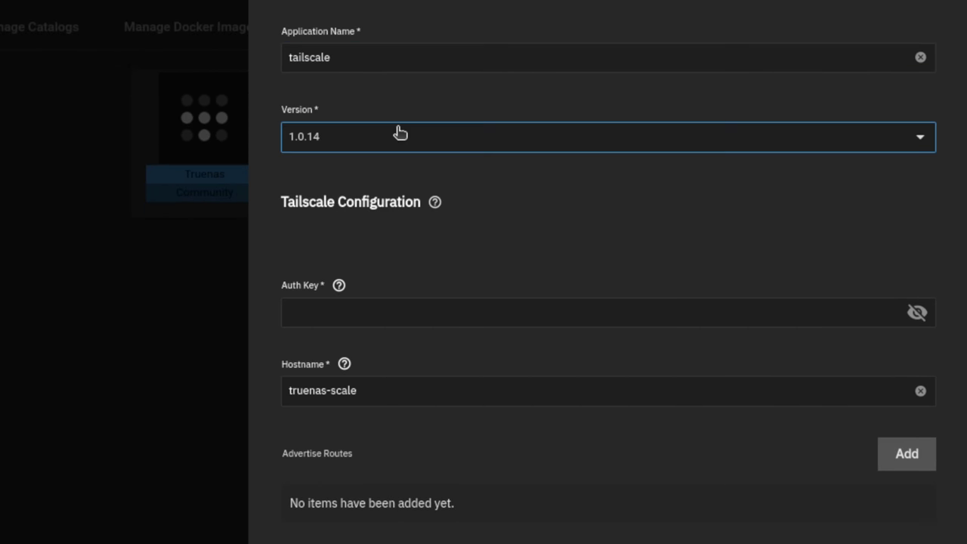
click(613, 175)
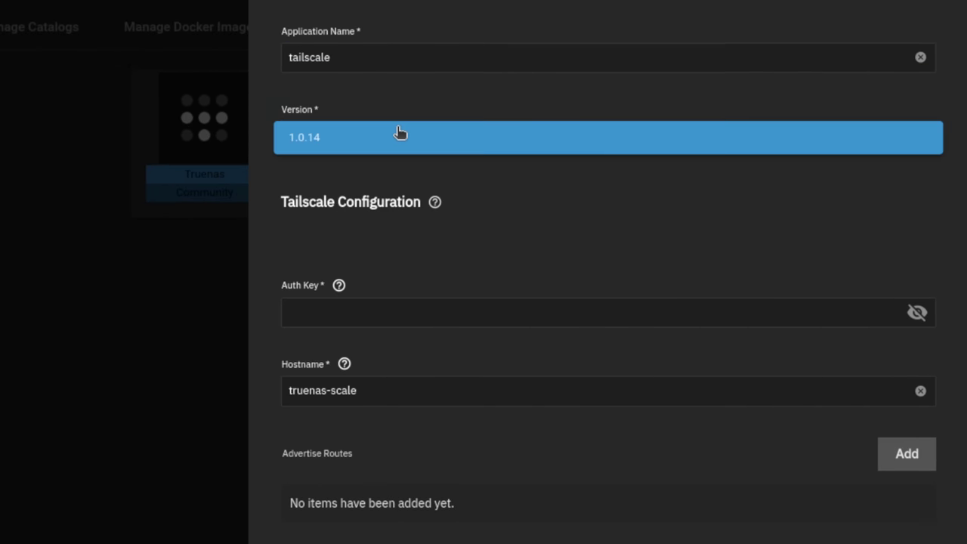
Keep version 1.0.14, paste the auth key, and set the hostname to truenas-demo
click(400, 134)
click(366, 317)
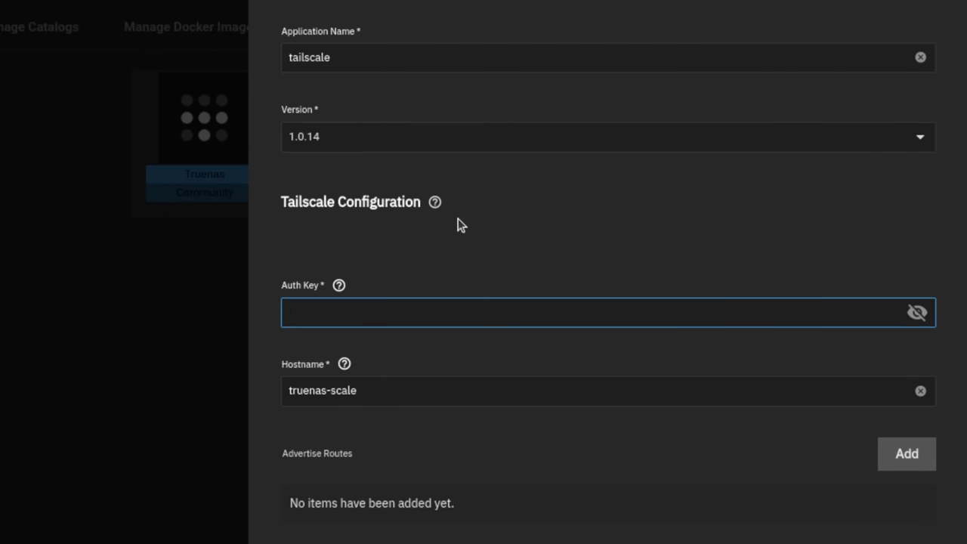
key(ctrl+v)
click(427, 391)
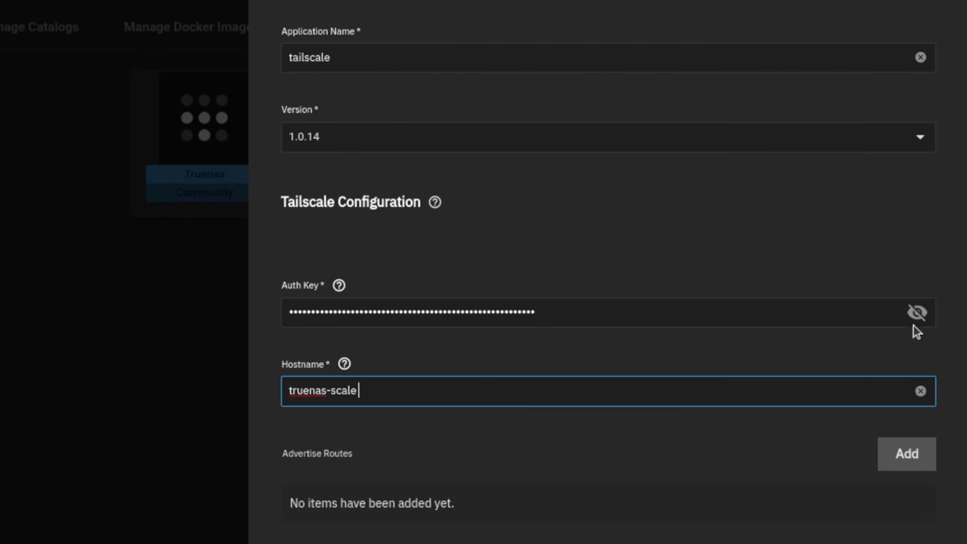
key(BackSpace)
text(demo)
Advertise the route 192.168.3.0/24 and enable Advertise Exit Node
scroll(540, 428, down, 3)
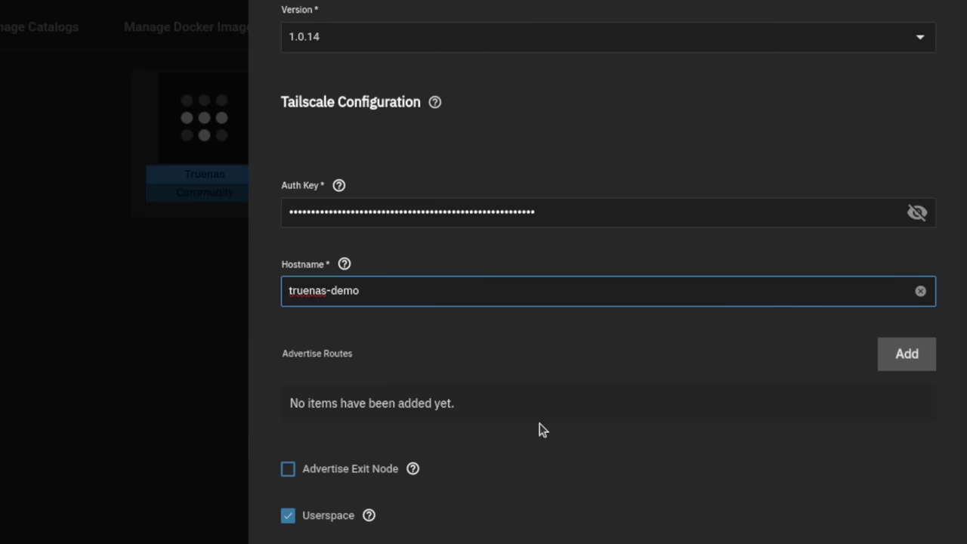
click(907, 355)
click(356, 446)
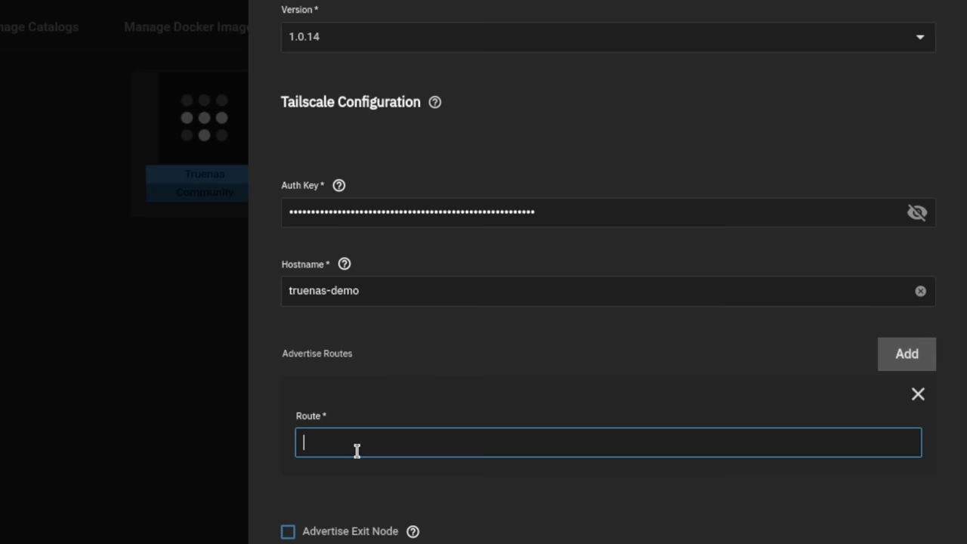
text(192.168.3.0)
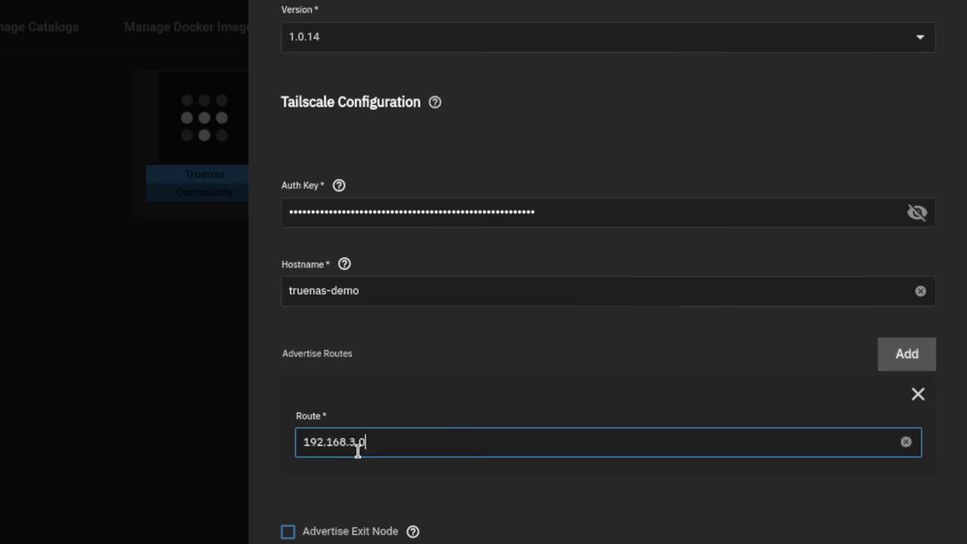
text(/24)
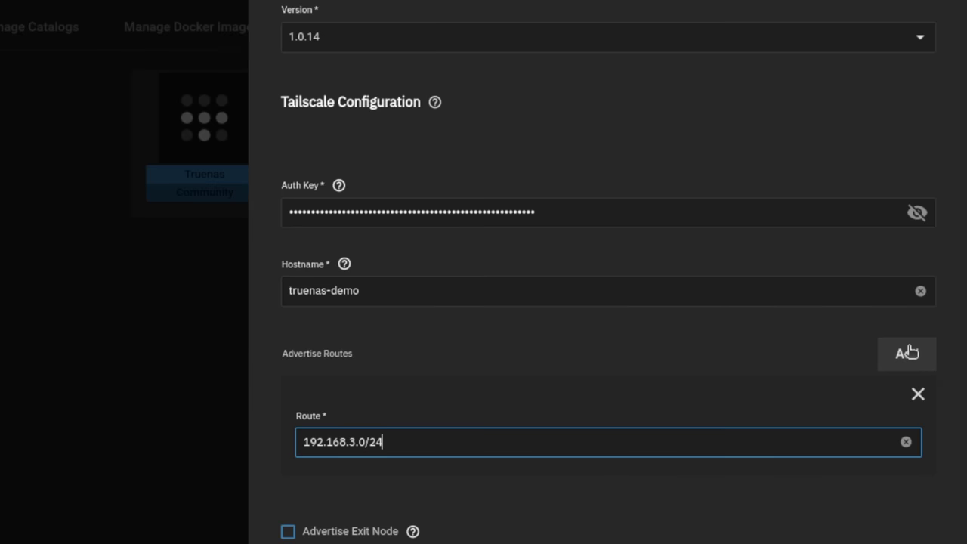
scroll(490, 509, down, 4)
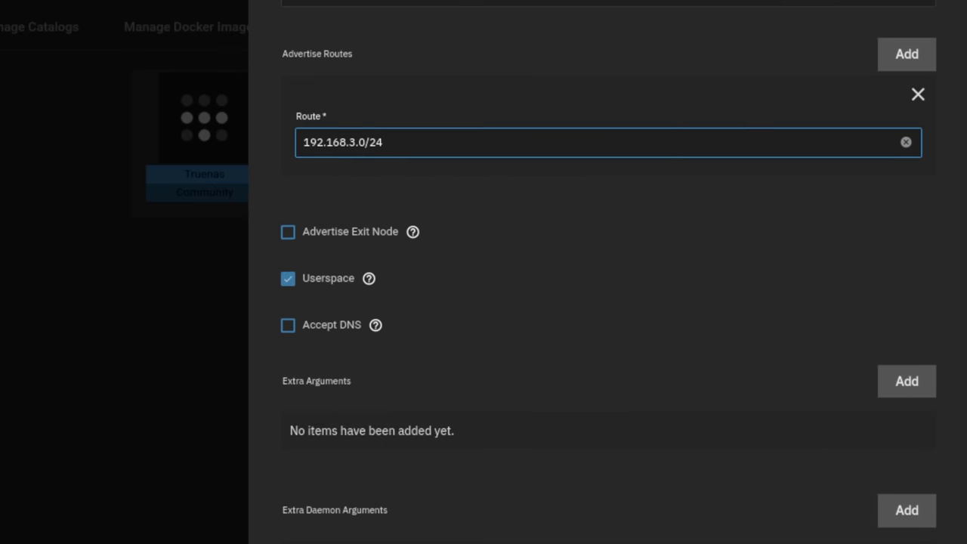
click(900, 56)
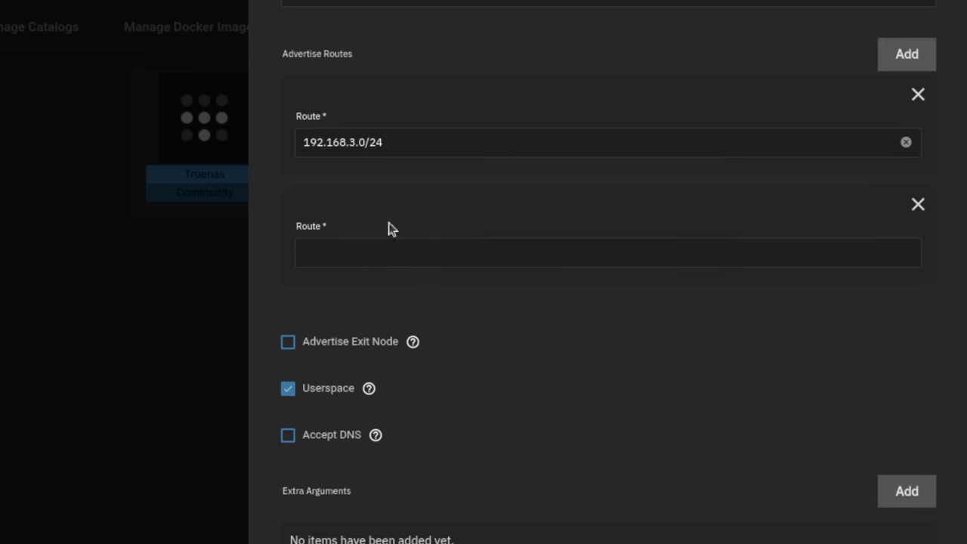
click(918, 206)
click(342, 234)
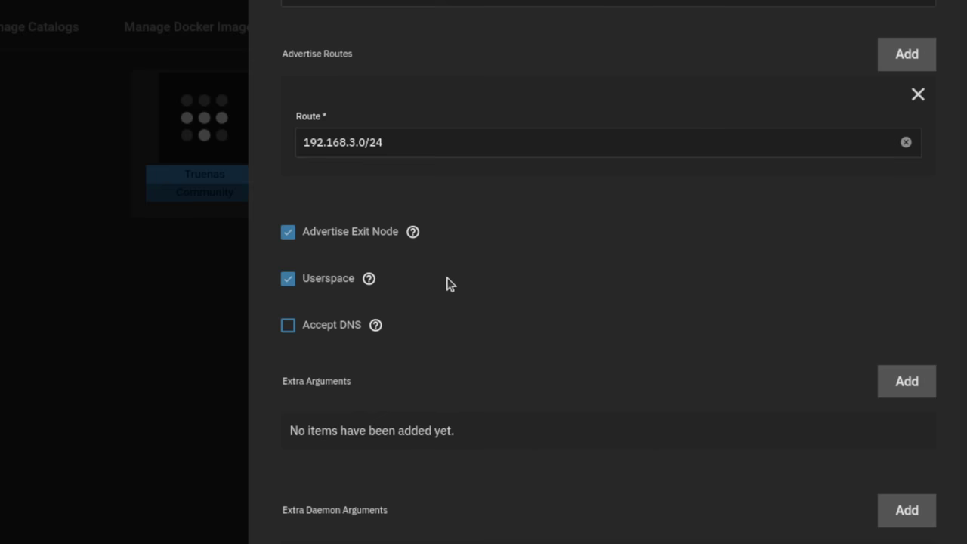
scroll(447, 283, down, 7)
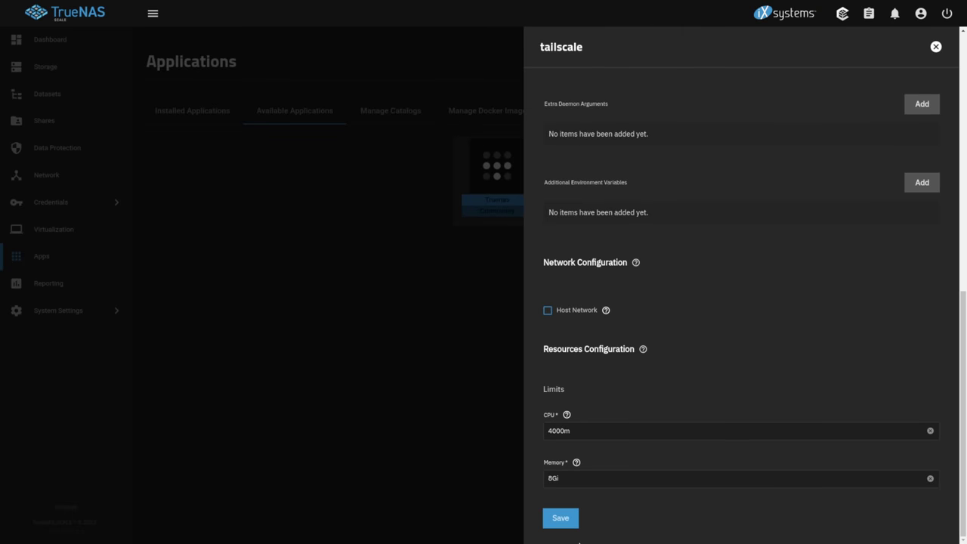
Save the tailscale app install and locate truenas-demo in the Tailscale Machines list
click(571, 518)
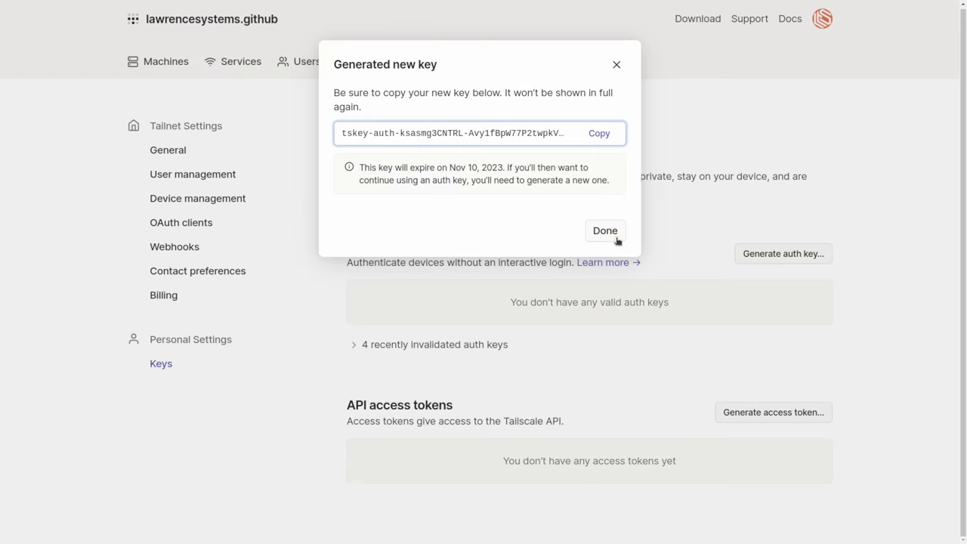
click(605, 230)
click(173, 72)
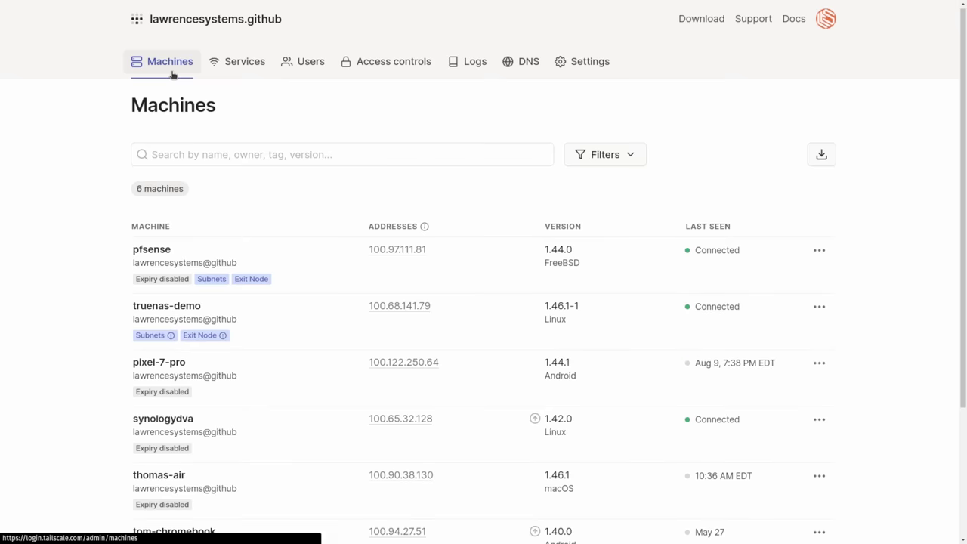
scroll(342, 262, down, 3)
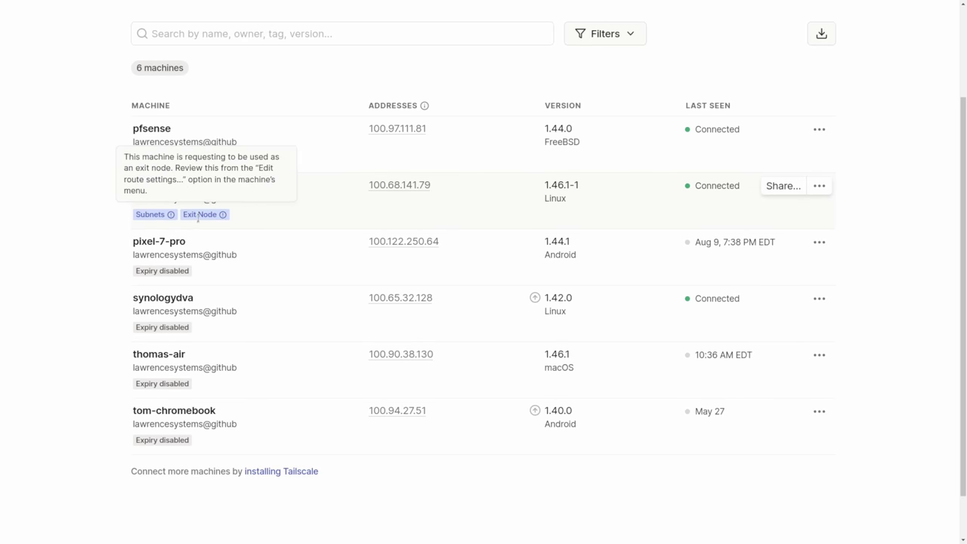
mouse_move(132, 216)
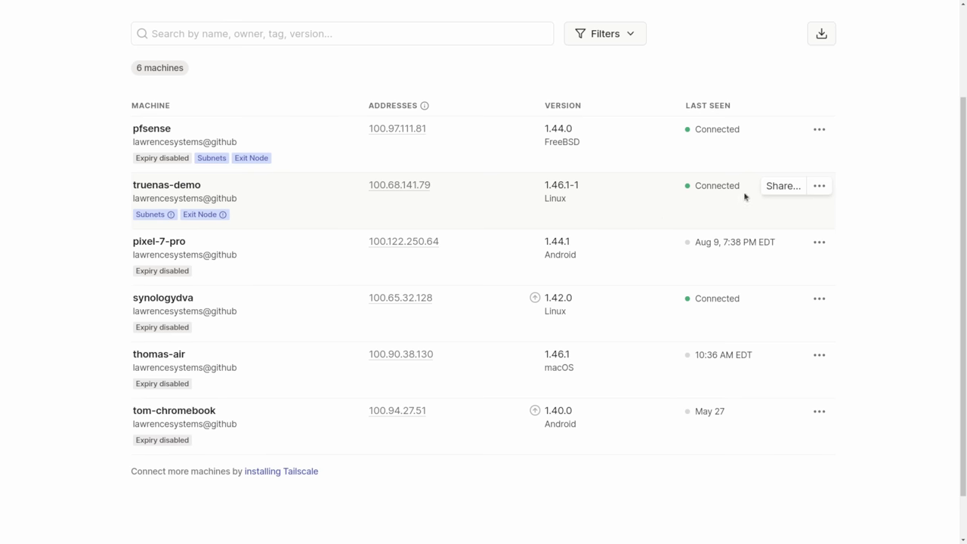
Approve truenas-demo's 192.168.3.0/24 subnet route and its use as an exit node
click(824, 187)
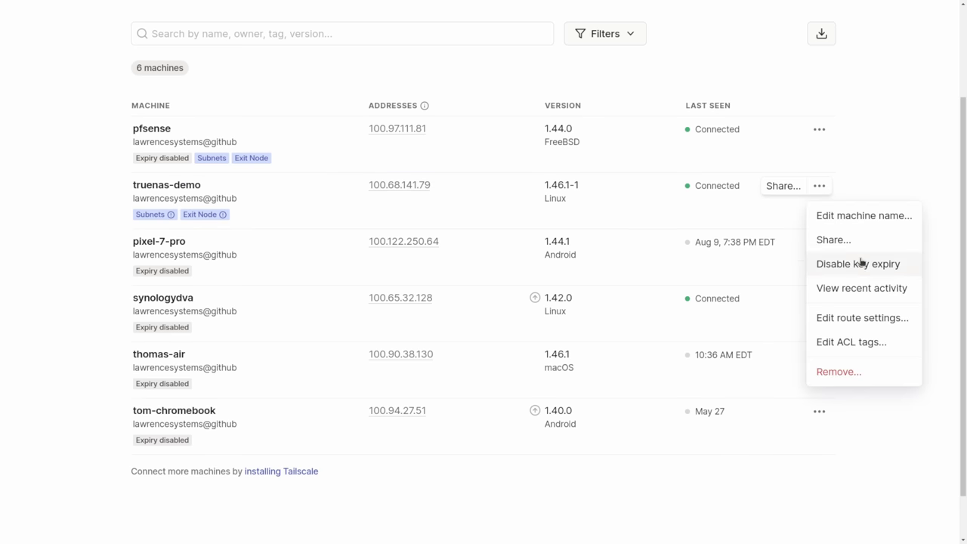
click(881, 318)
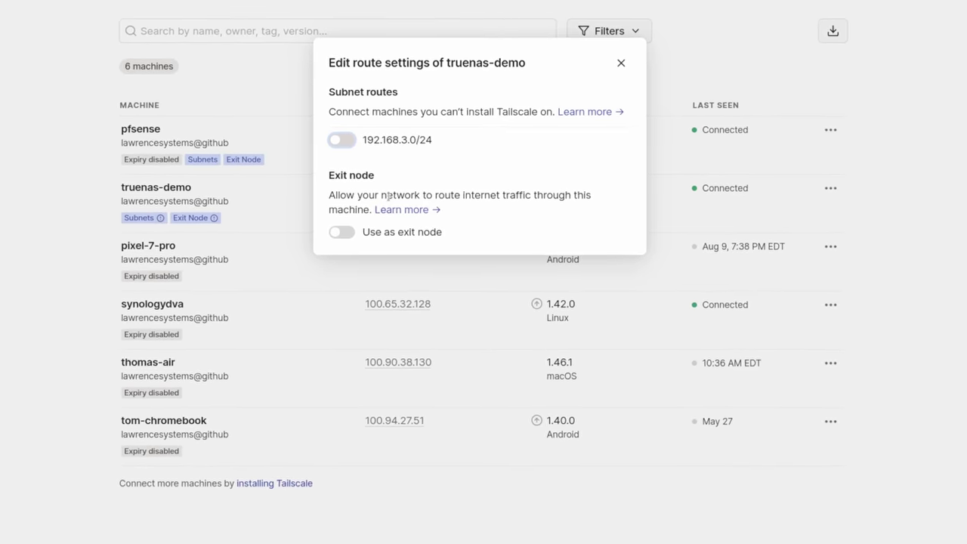
click(352, 139)
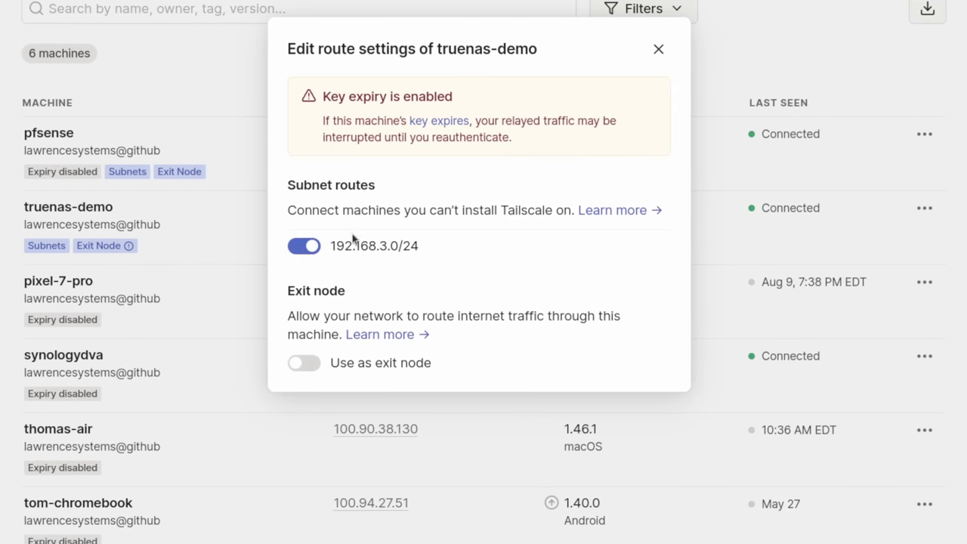
click(301, 365)
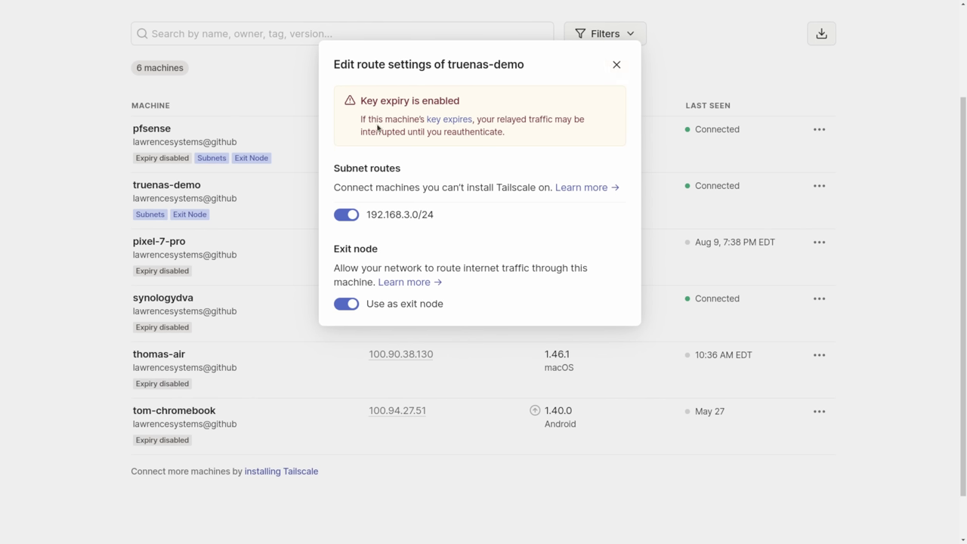
Disable key expiry for truenas-demo
drag(360, 104, 478, 108)
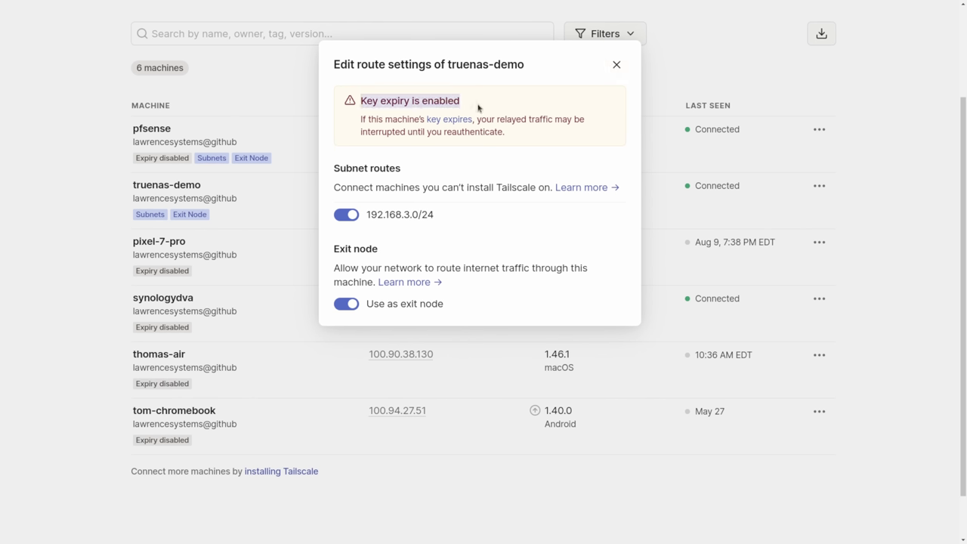
click(617, 65)
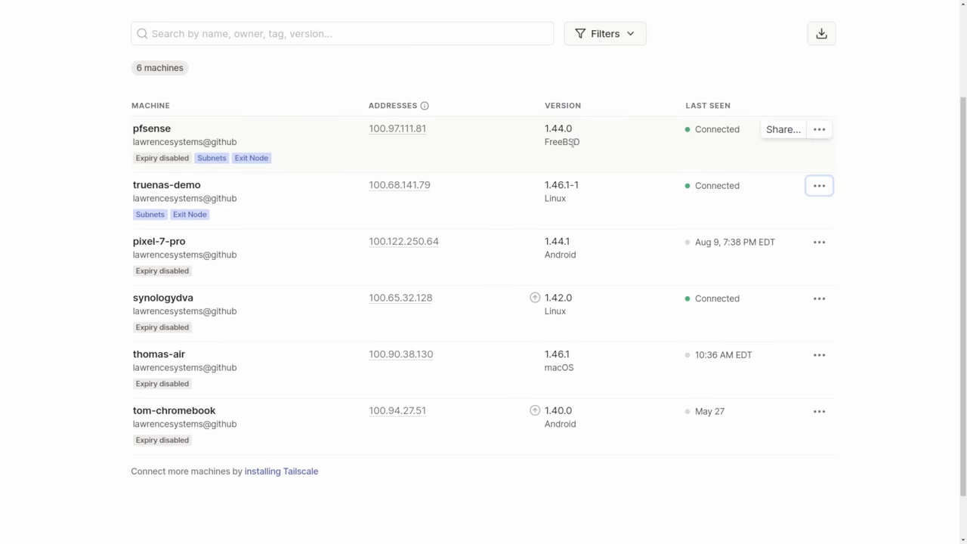
click(816, 187)
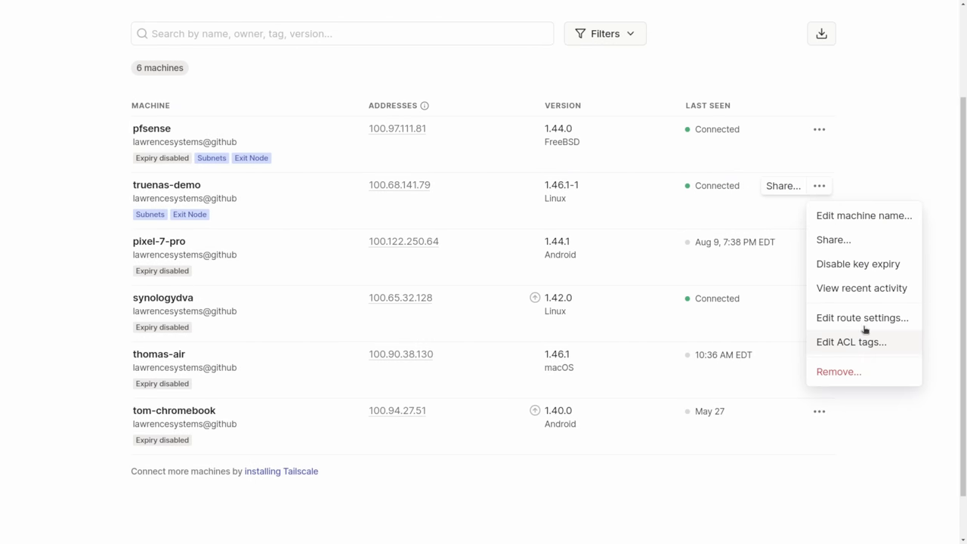
click(866, 266)
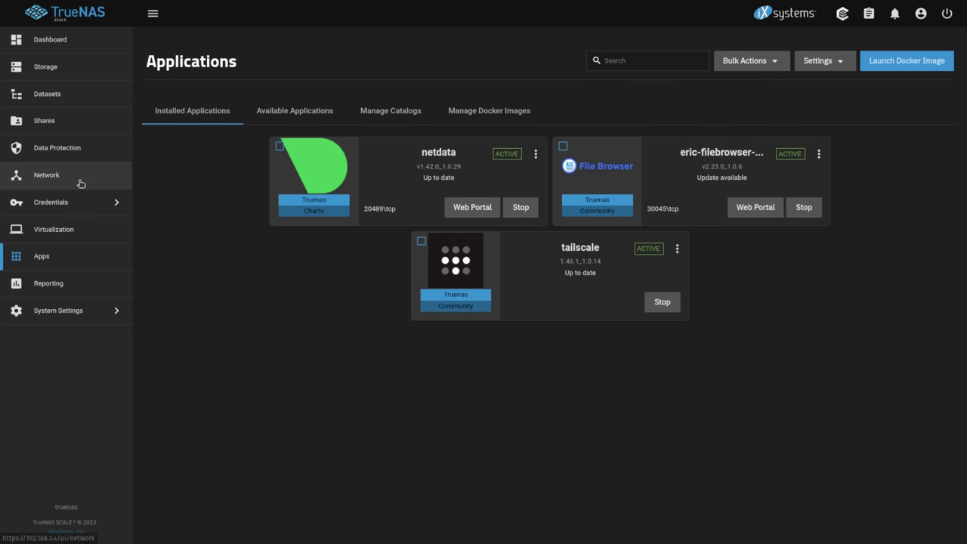
Go to the Network page to view interfaces, including enp2s0f4d1 at 192.168.3.4/24
click(80, 184)
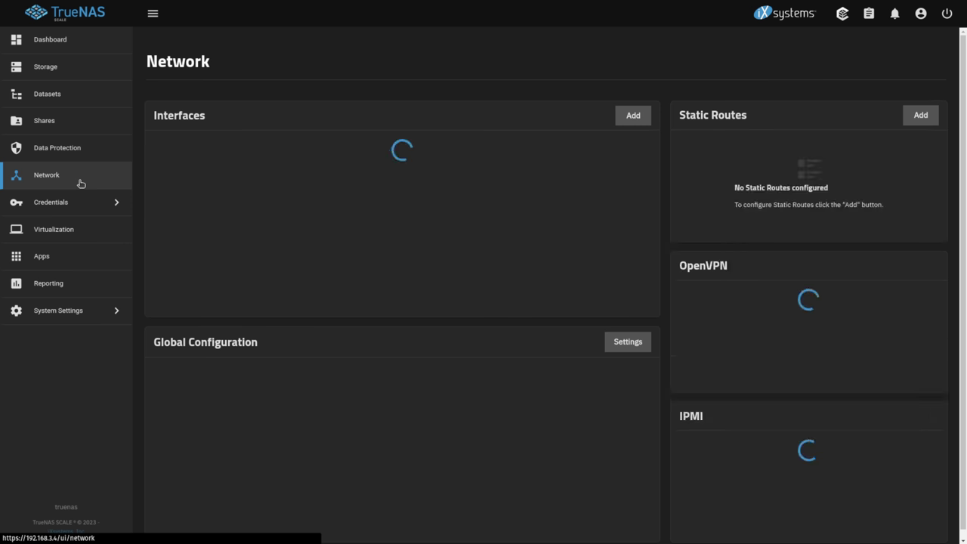